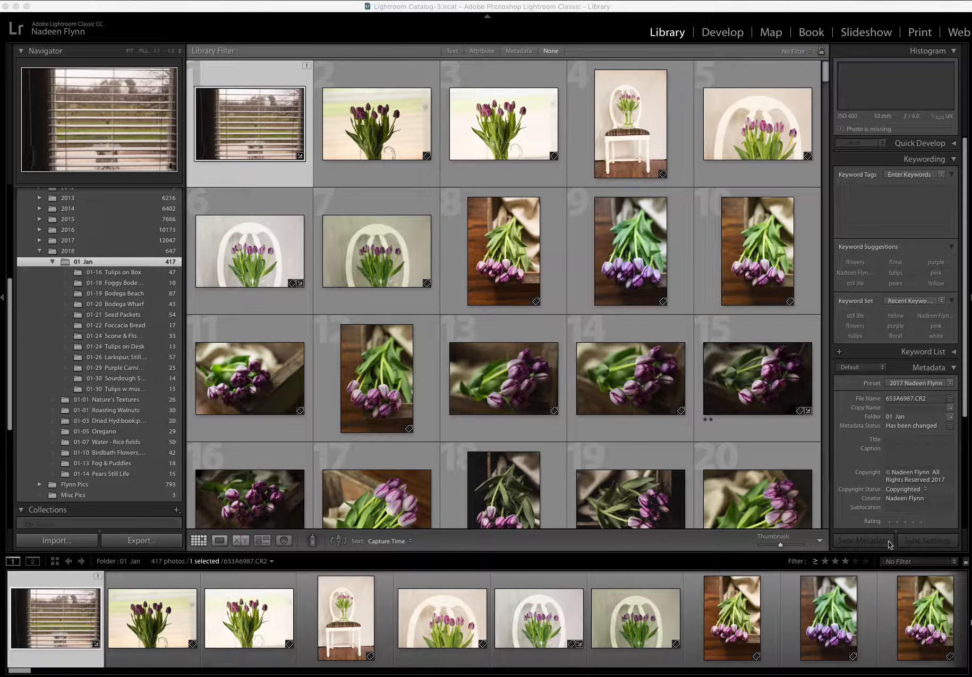
# Filter the January folder's photos to those rated three stars or higher.
pyautogui.click(954, 562)
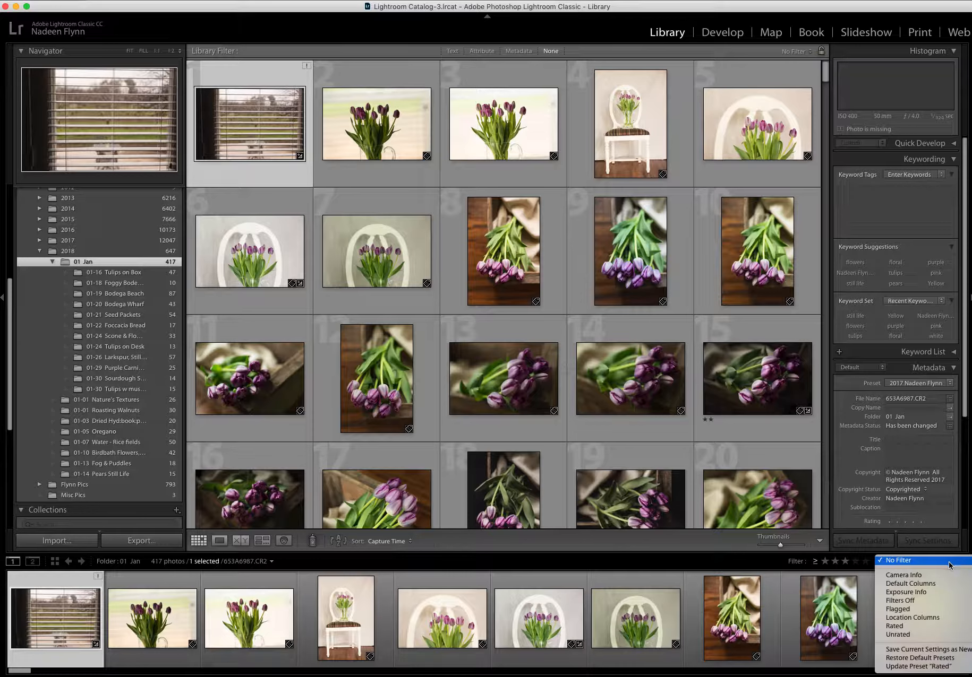
pyautogui.click(905, 627)
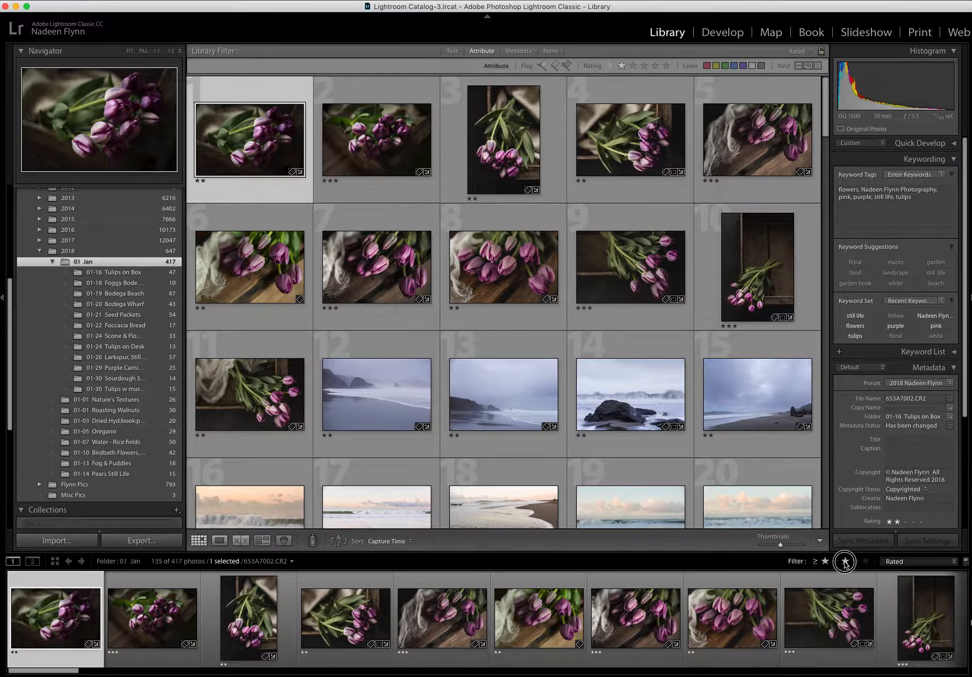
pyautogui.click(845, 561)
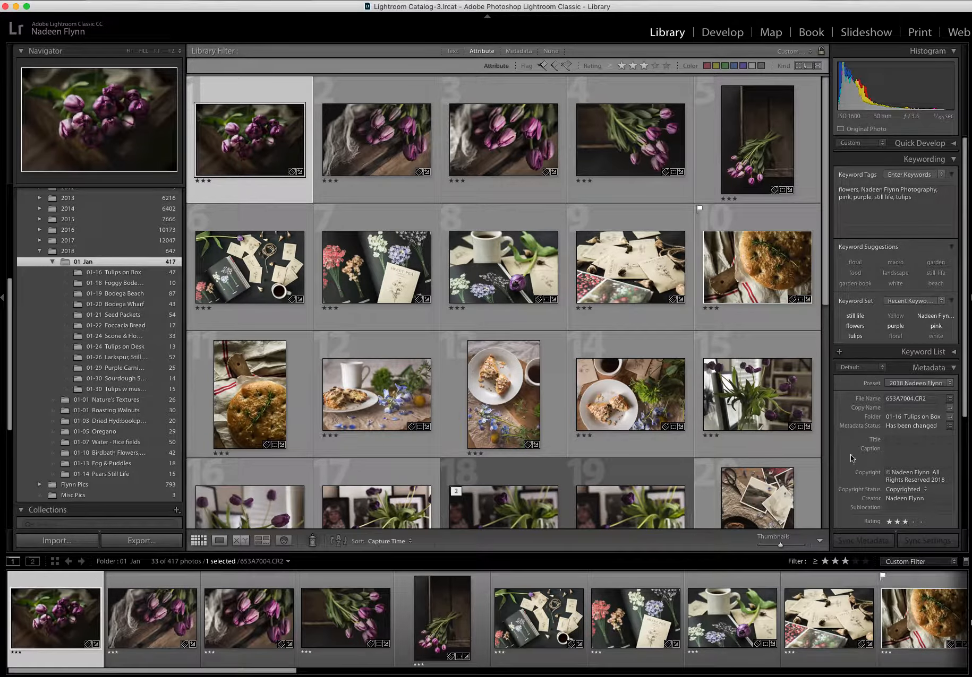
# Switch to the Print module and apply the Top 16 user template to the page.
pyautogui.click(925, 34)
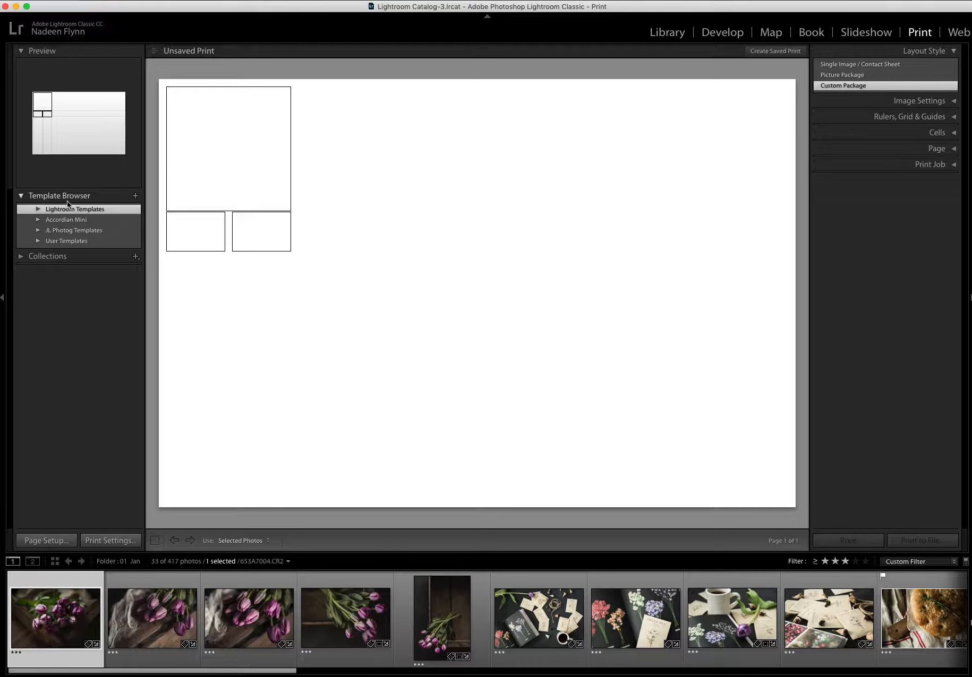
pyautogui.click(38, 241)
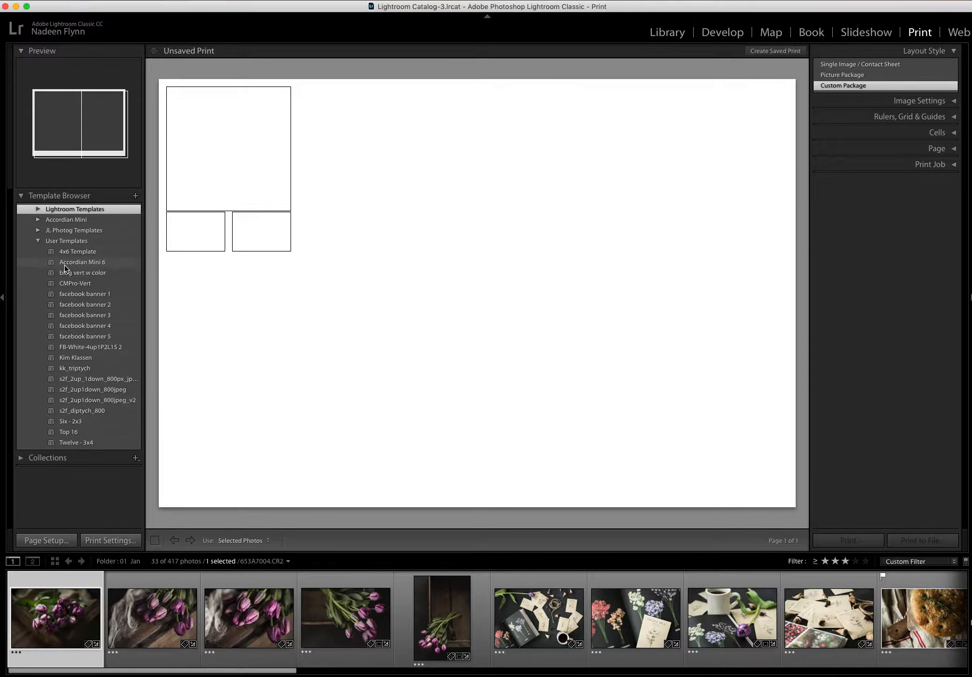
pyautogui.click(87, 432)
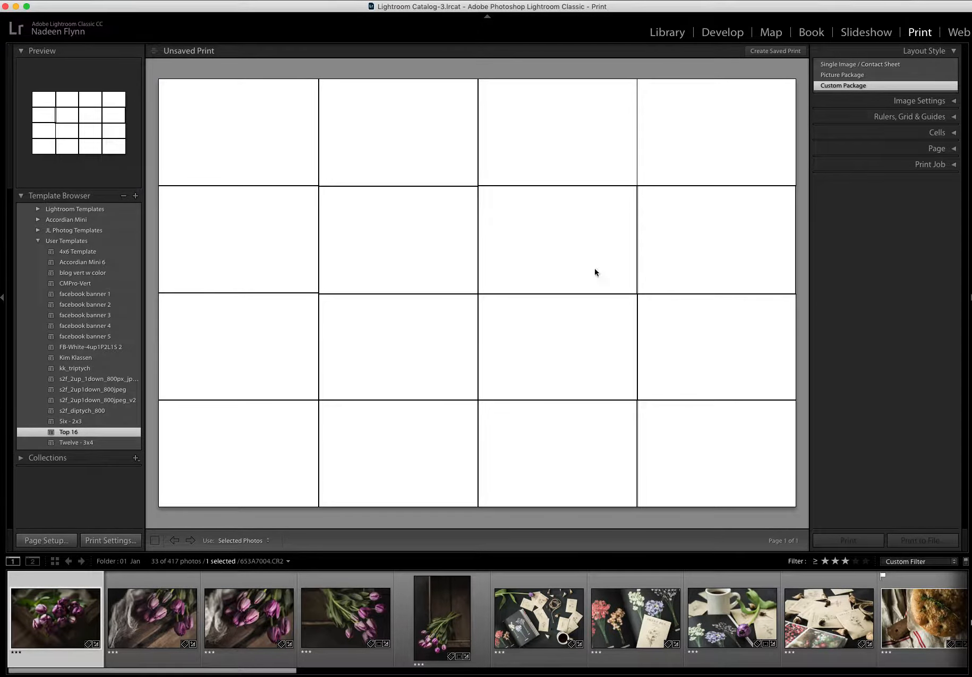
pyautogui.click(954, 102)
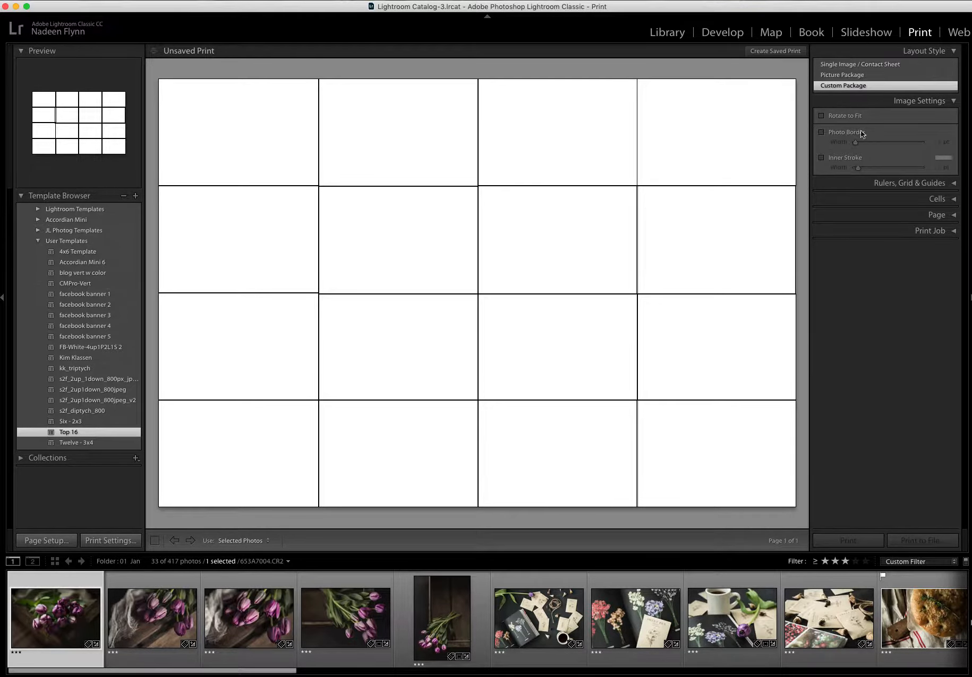
pyautogui.click(953, 101)
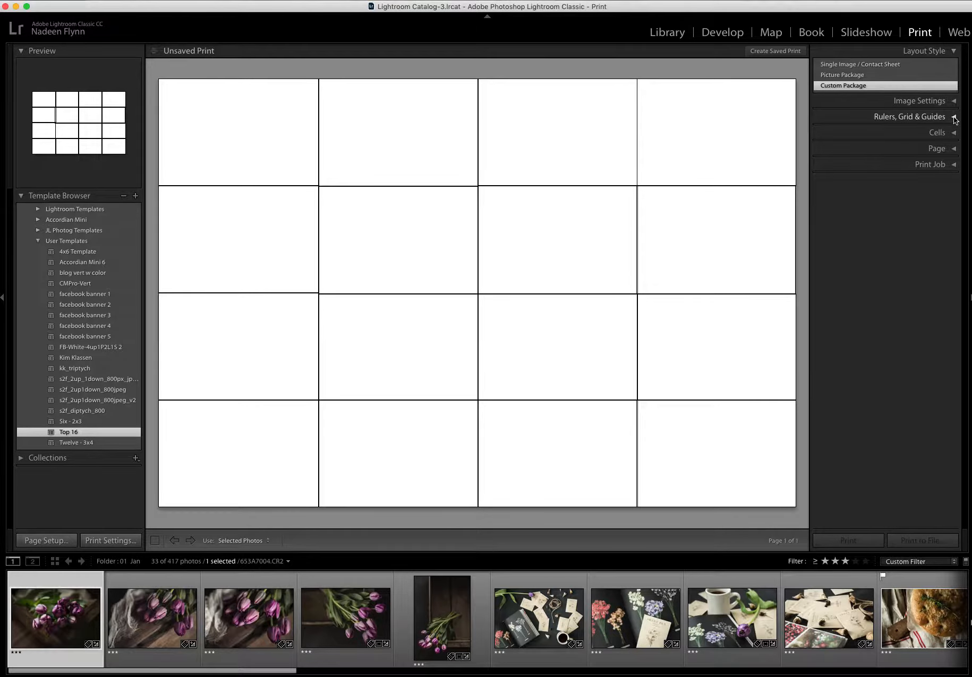
pyautogui.click(953, 118)
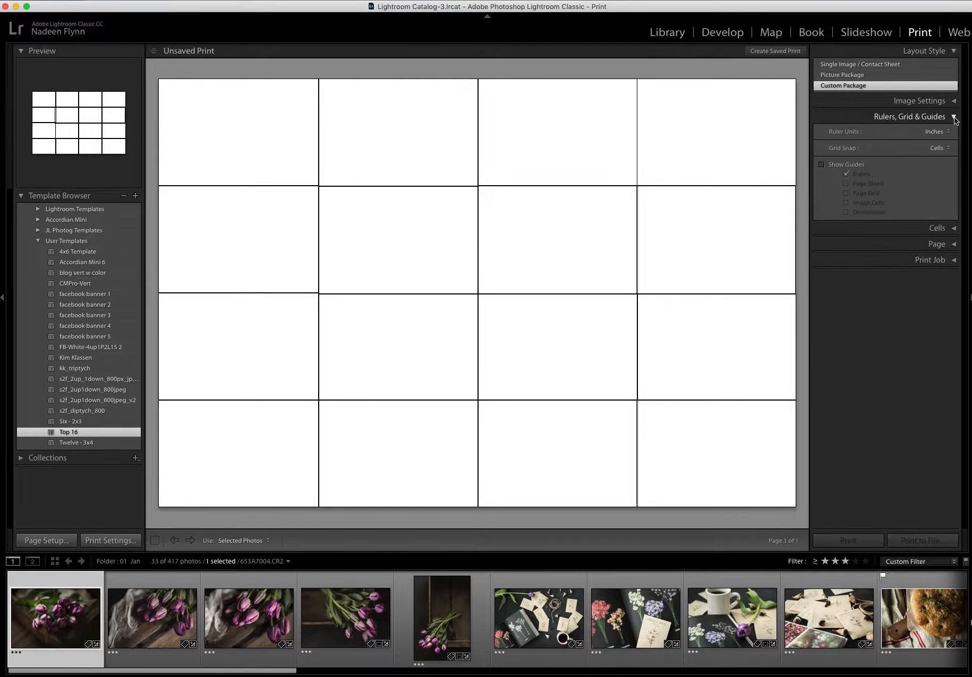
pyautogui.click(954, 118)
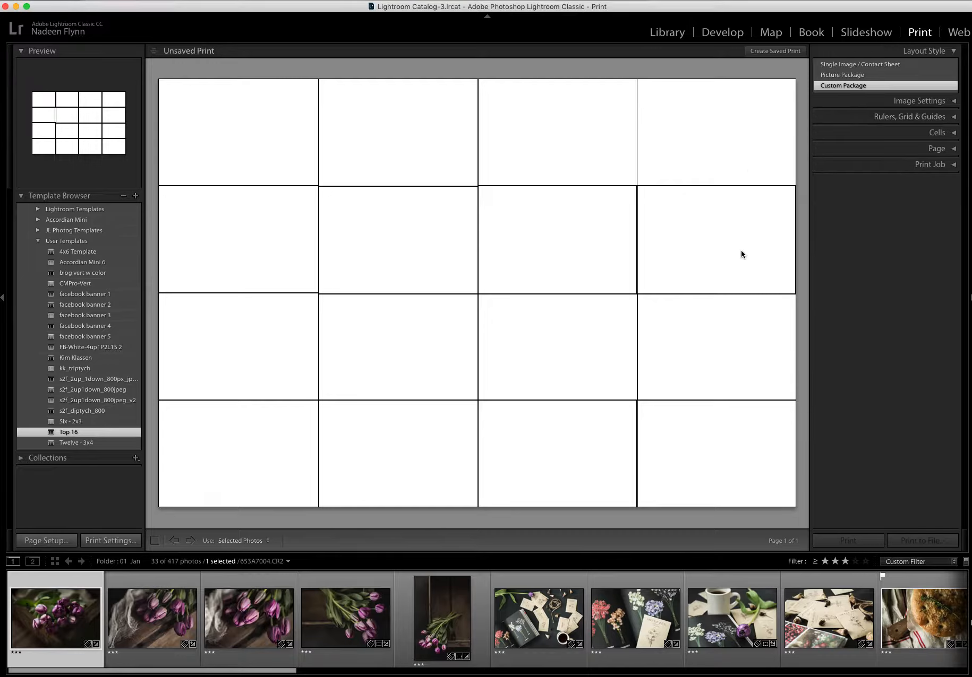
# Set the page background color to the 35% gray swatch.
pyautogui.click(953, 150)
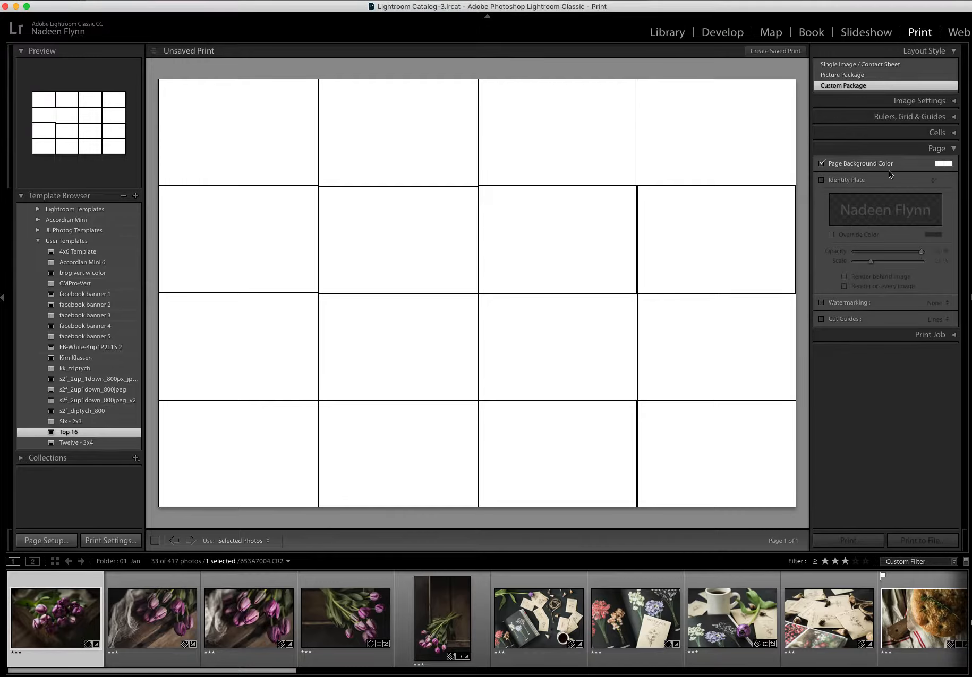
pyautogui.click(942, 164)
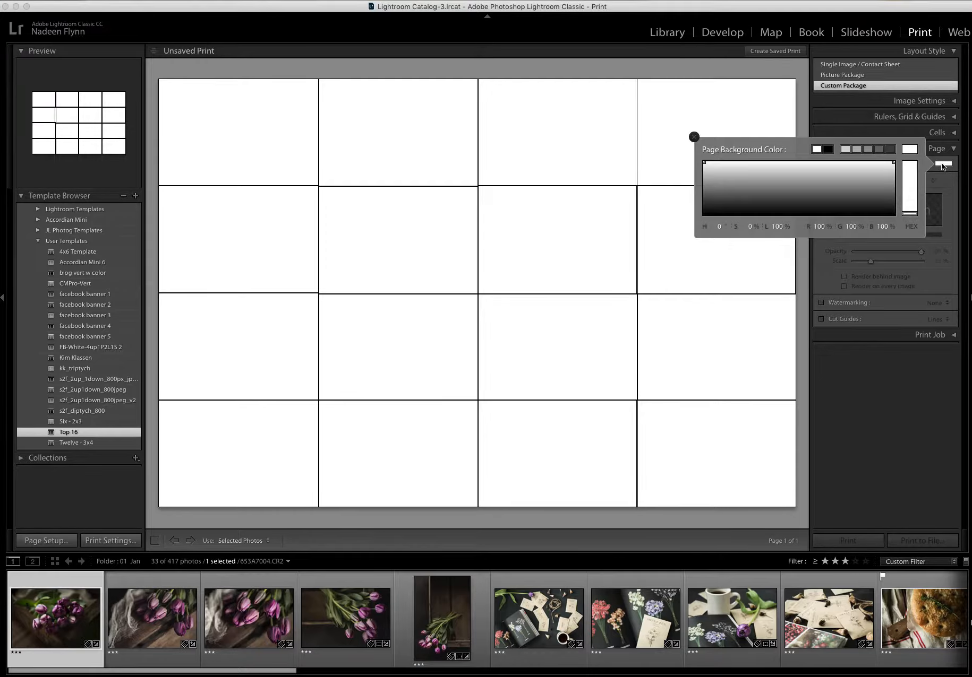
pyautogui.click(879, 149)
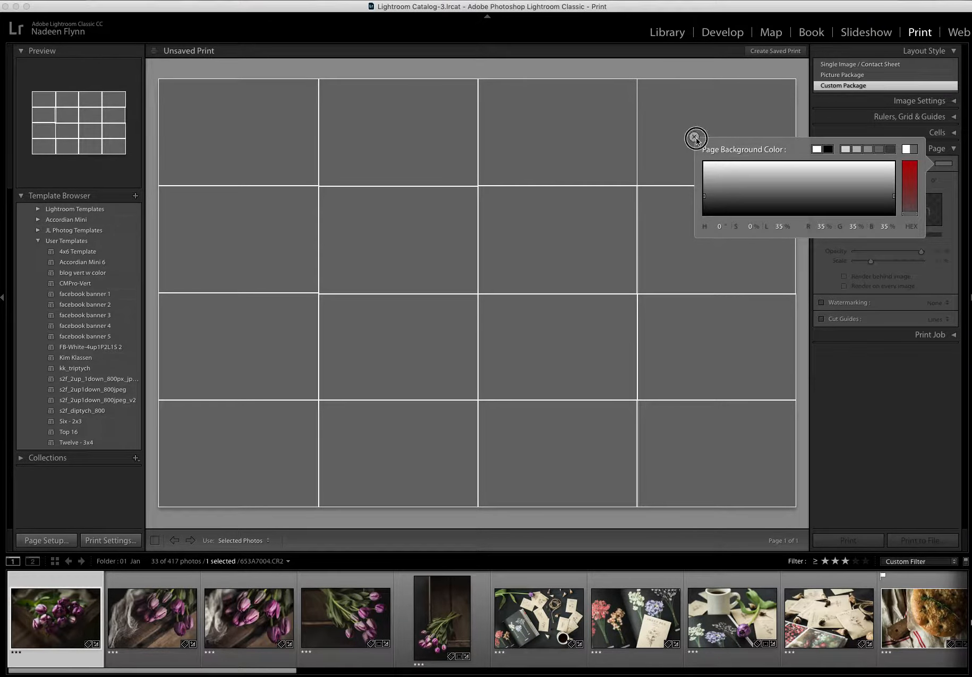
pyautogui.click(694, 137)
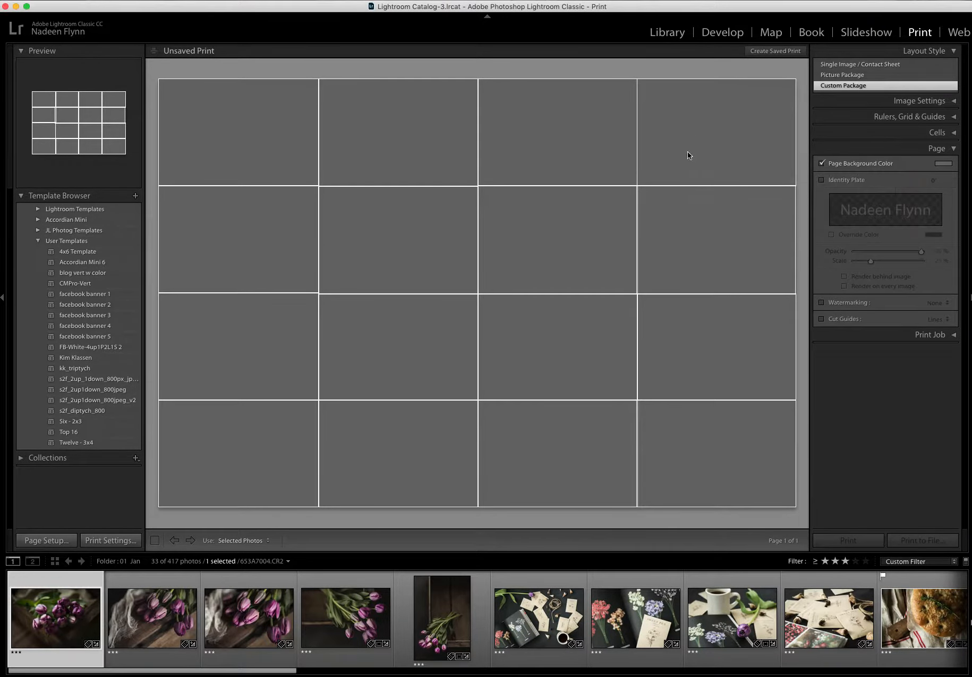
pyautogui.click(637, 228)
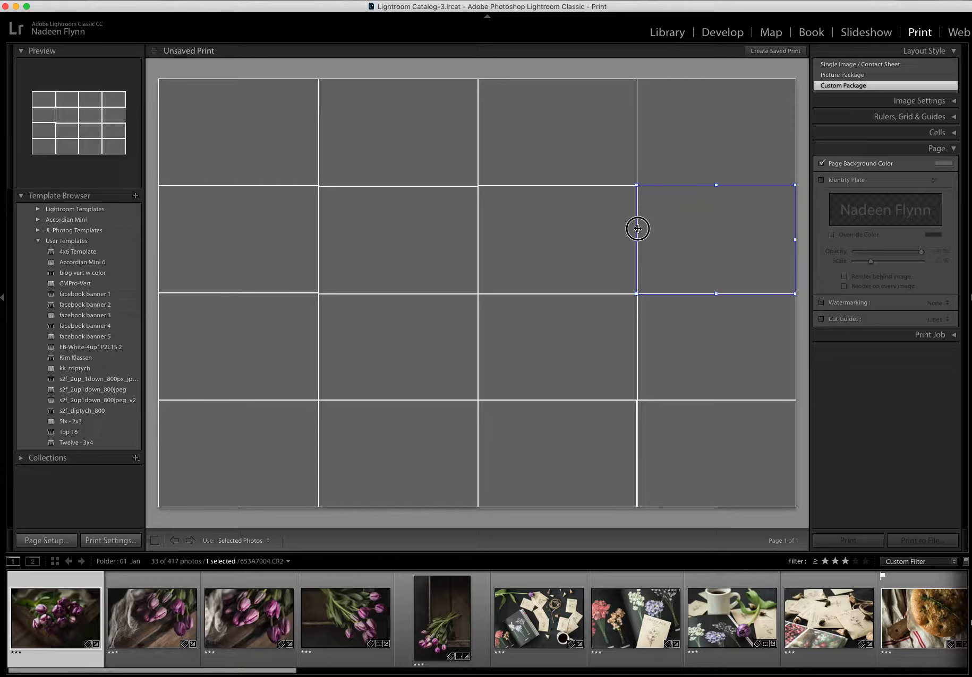
pyautogui.click(605, 232)
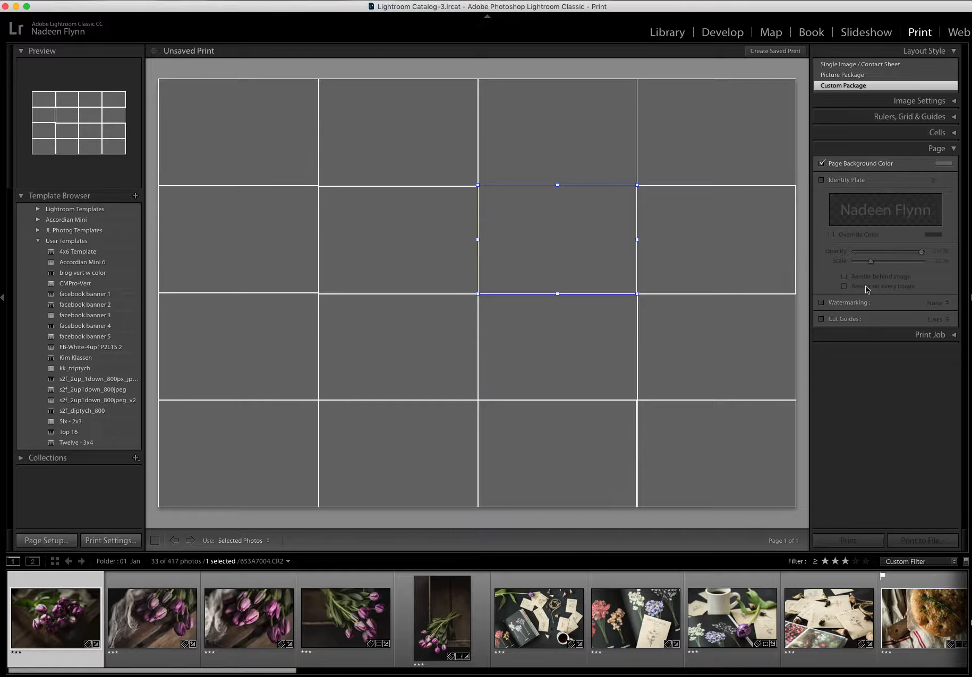
pyautogui.click(954, 150)
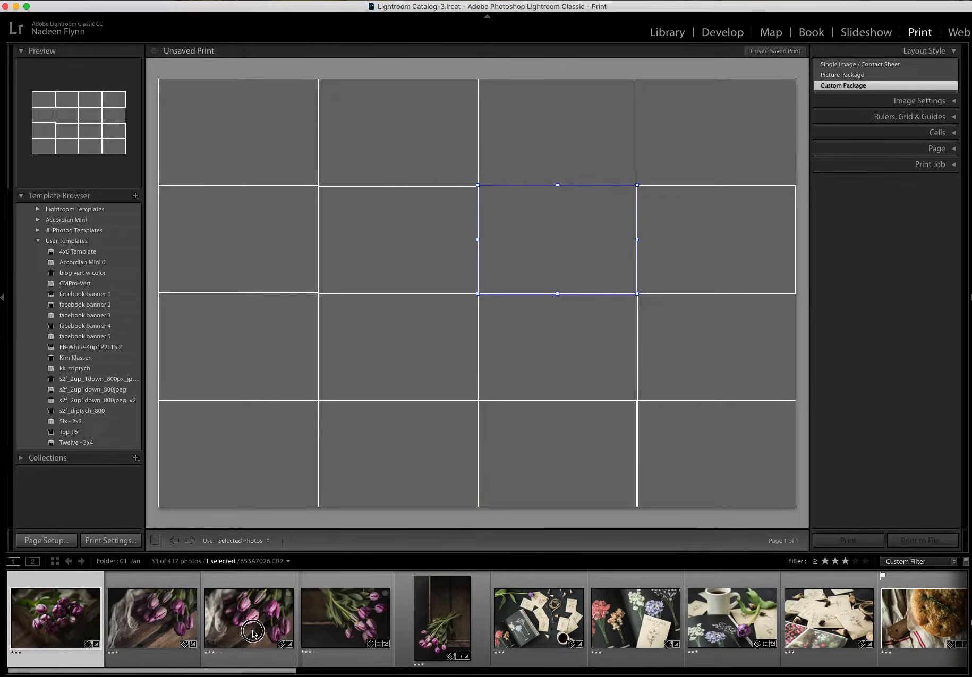
# Fill the grid's top row, in order, with the tulips, book and seed cards, scones with blue flowers, and pale blue blossom photos.
pyautogui.moveTo(252, 632); pyautogui.dragTo(242, 126)
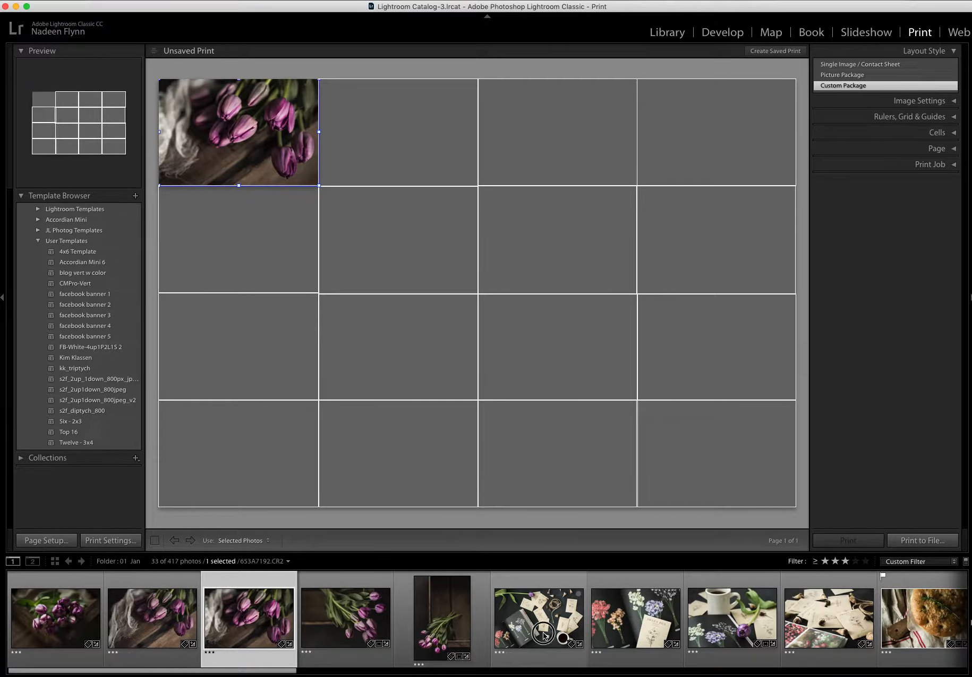
pyautogui.moveTo(543, 635); pyautogui.dragTo(415, 128)
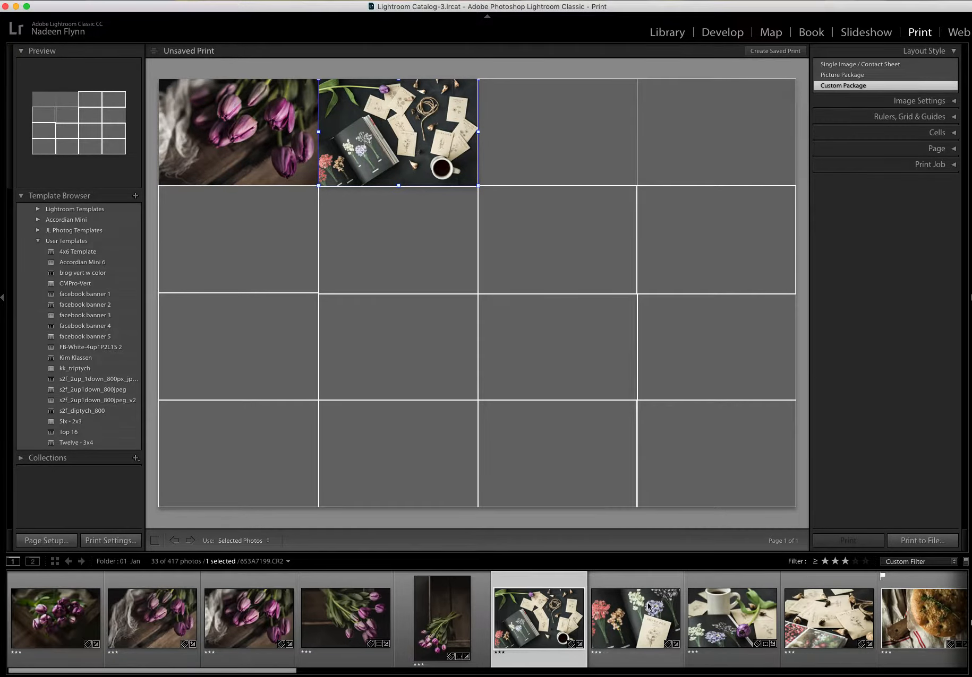
pyautogui.hscroll(3, 648, 606)
pyautogui.hscroll(5, 649, 607)
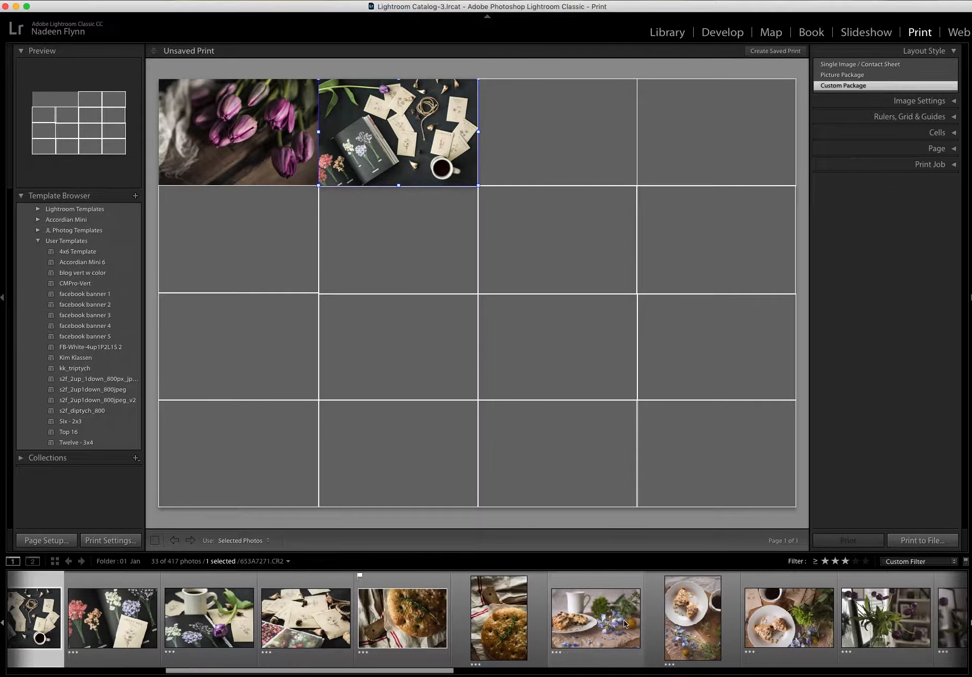
pyautogui.moveTo(596, 632); pyautogui.dragTo(562, 153)
pyautogui.hscroll(6, 742, 633)
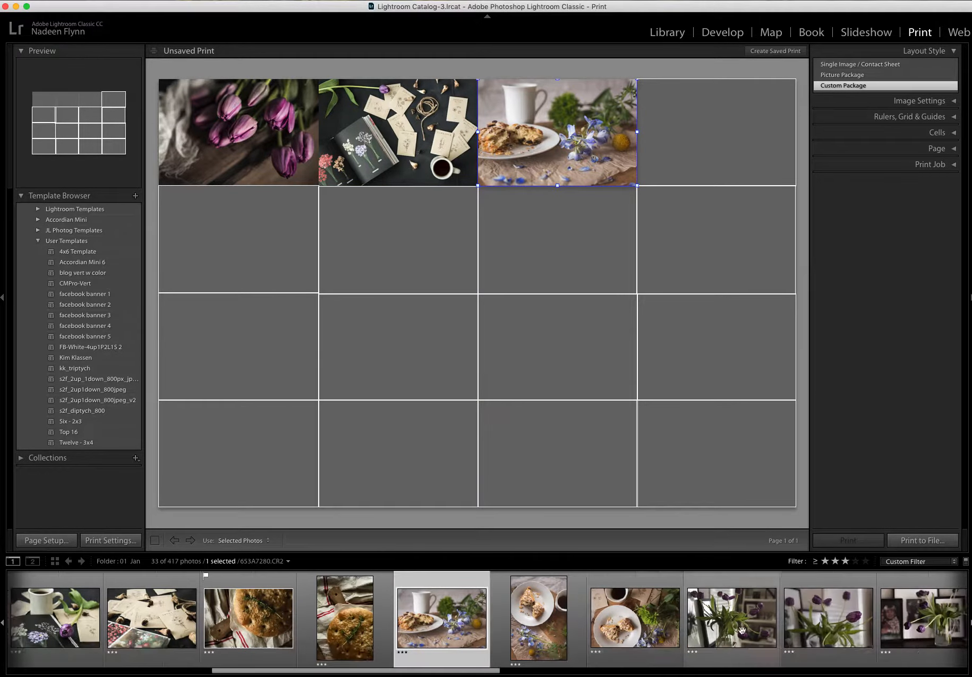
pyautogui.hscroll(1, 742, 634)
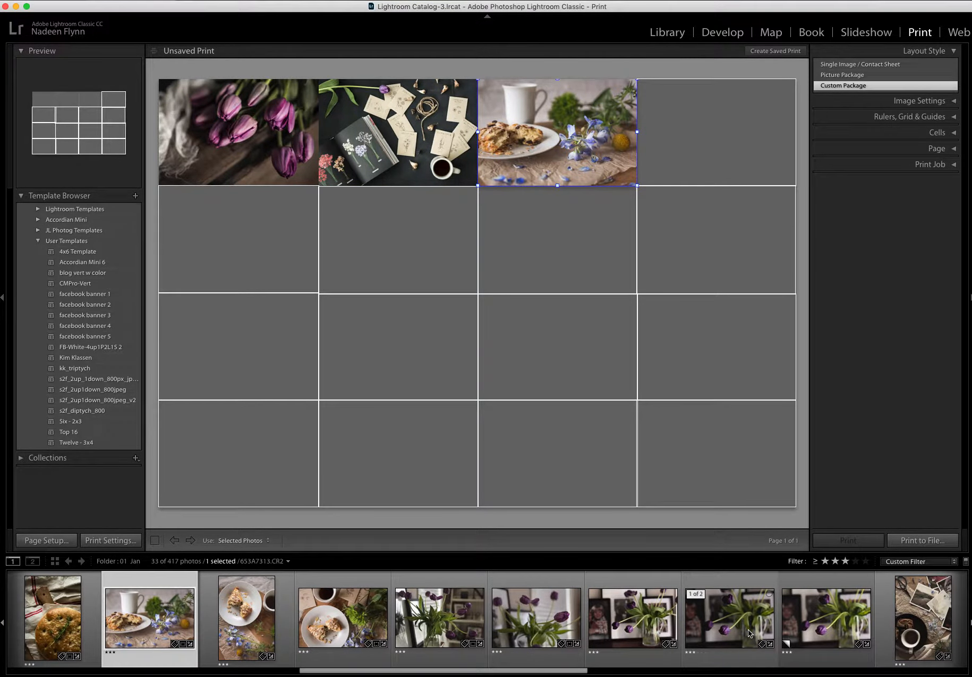
pyautogui.hscroll(7, 749, 634)
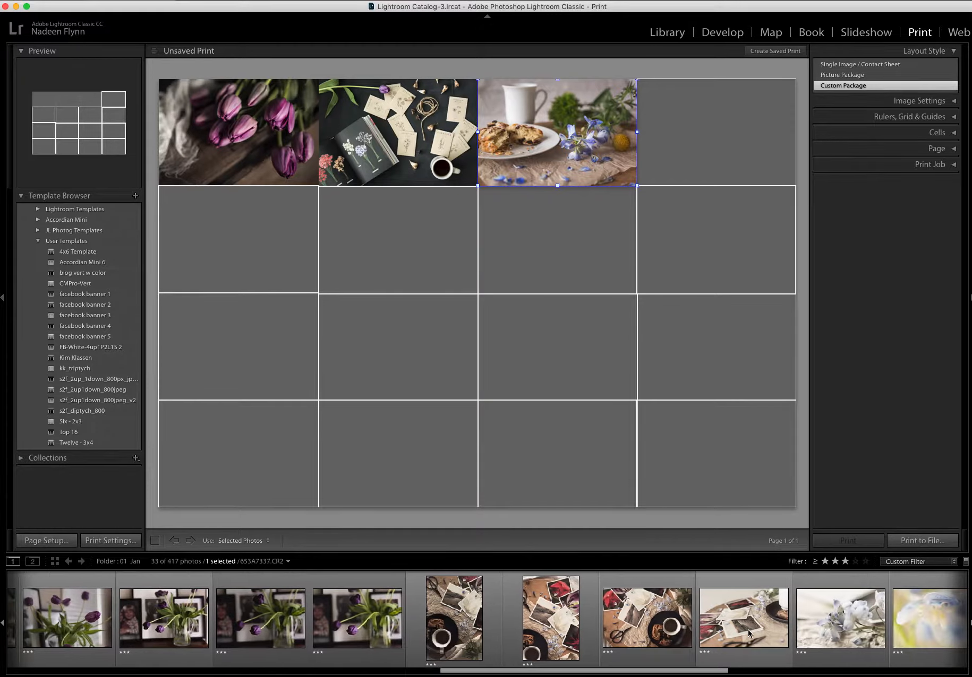
pyautogui.moveTo(812, 631); pyautogui.dragTo(697, 141)
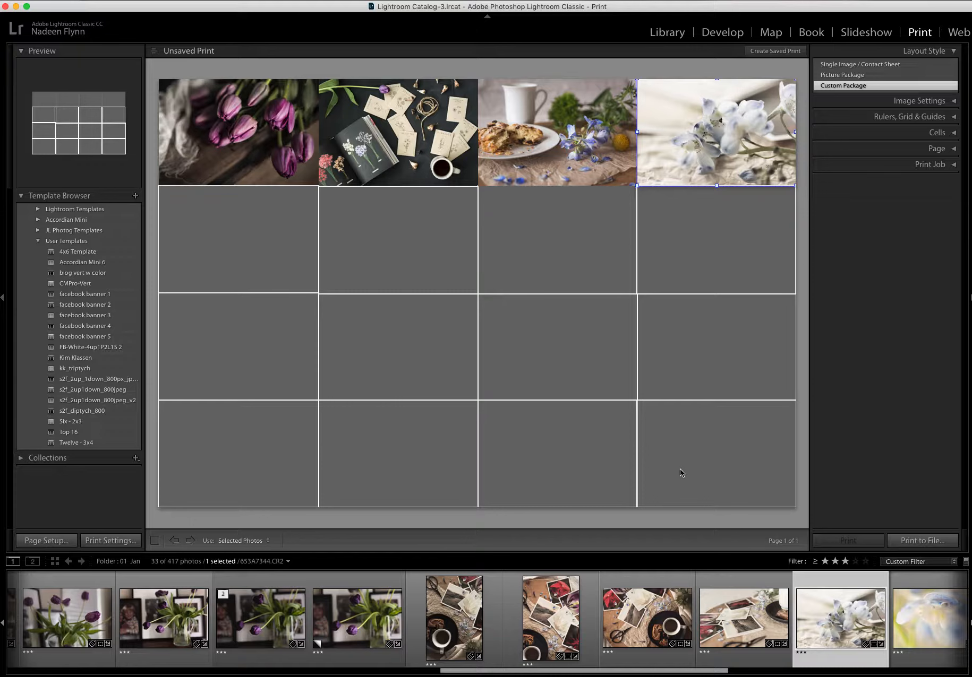
# Place the light tabletop photo of scattered prints in the second row's second cell, and move the book-and-cards photo to that row's third cell.
pyautogui.moveTo(744, 628); pyautogui.dragTo(713, 216)
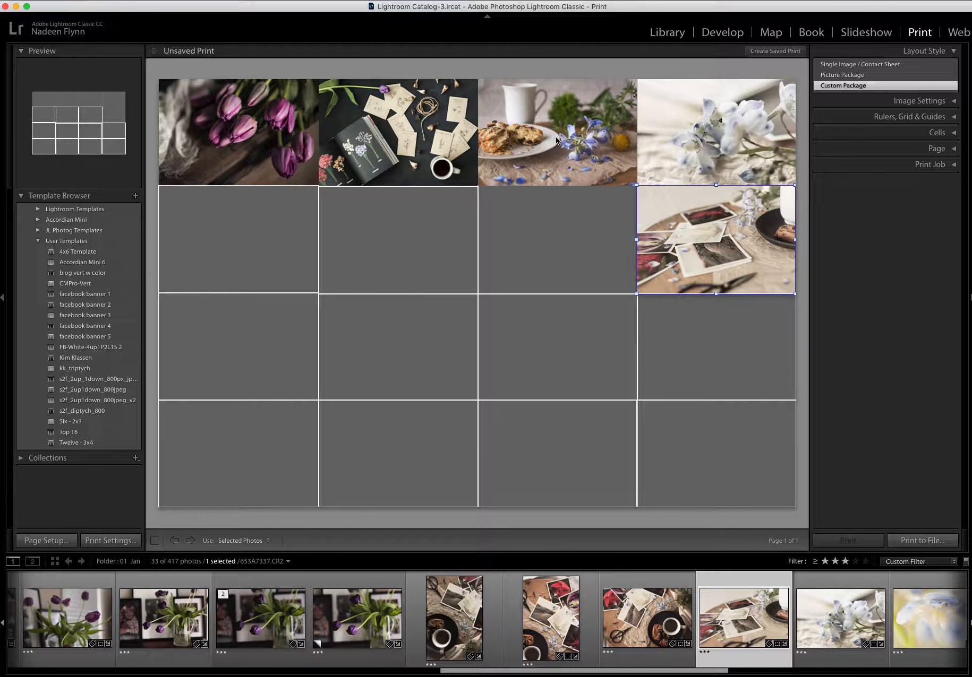
pyautogui.moveTo(695, 221); pyautogui.dragTo(377, 222)
pyautogui.moveTo(397, 137); pyautogui.dragTo(554, 242)
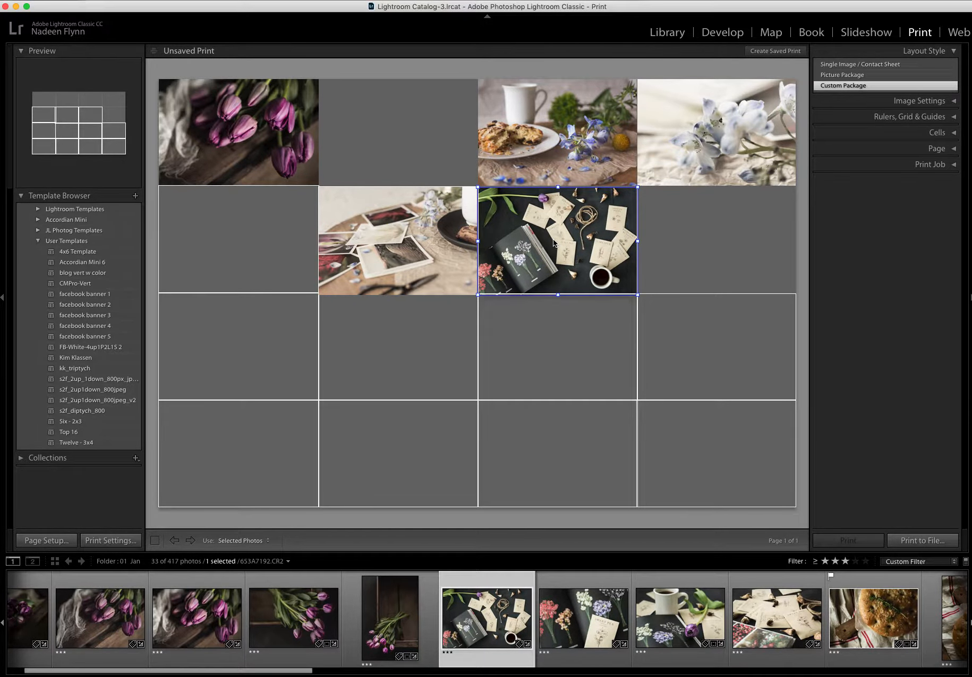
pyautogui.click(564, 474)
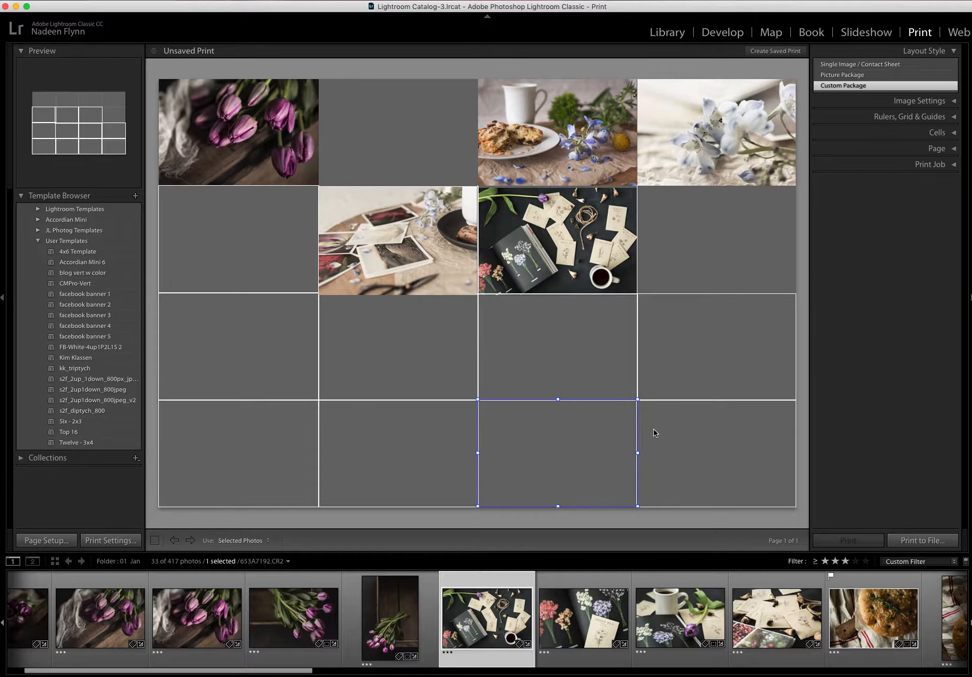
# Choose JPEG File as the output for the print job.
pyautogui.click(953, 165)
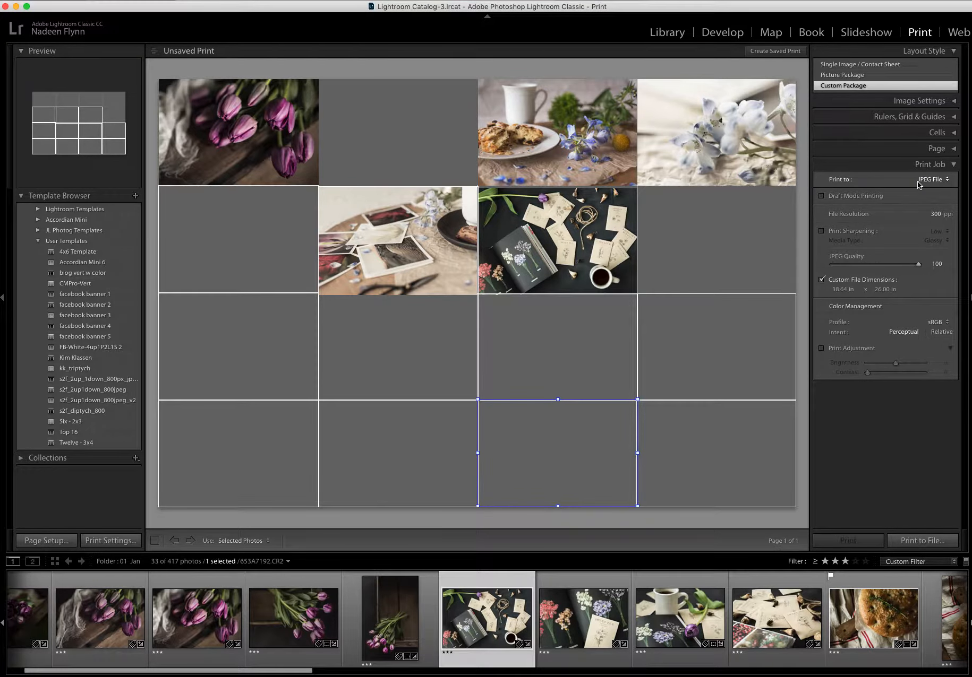
pyautogui.click(947, 178)
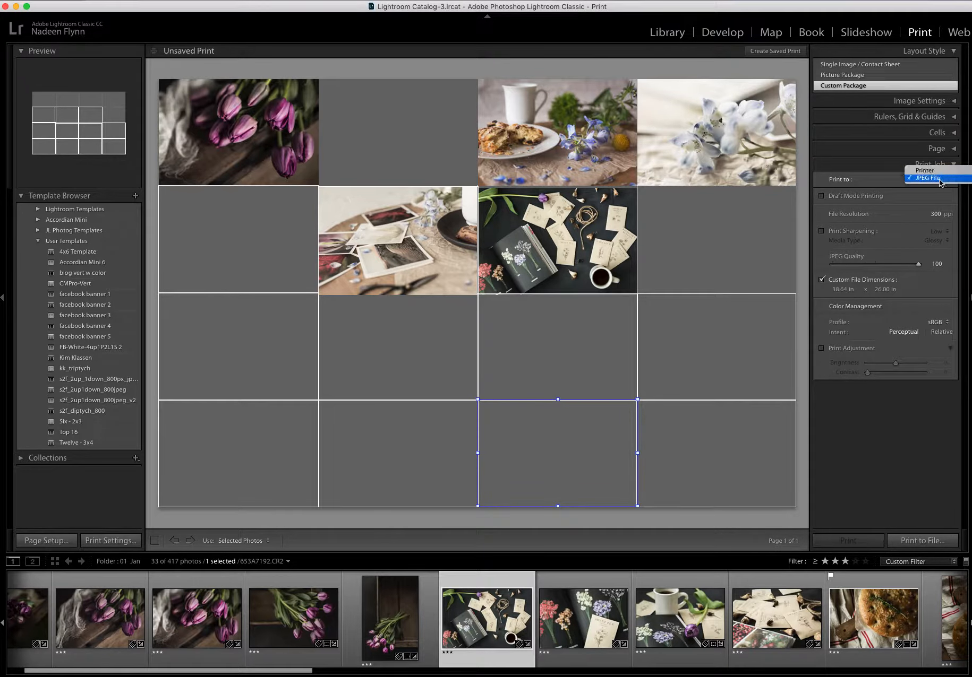
pyautogui.click(940, 179)
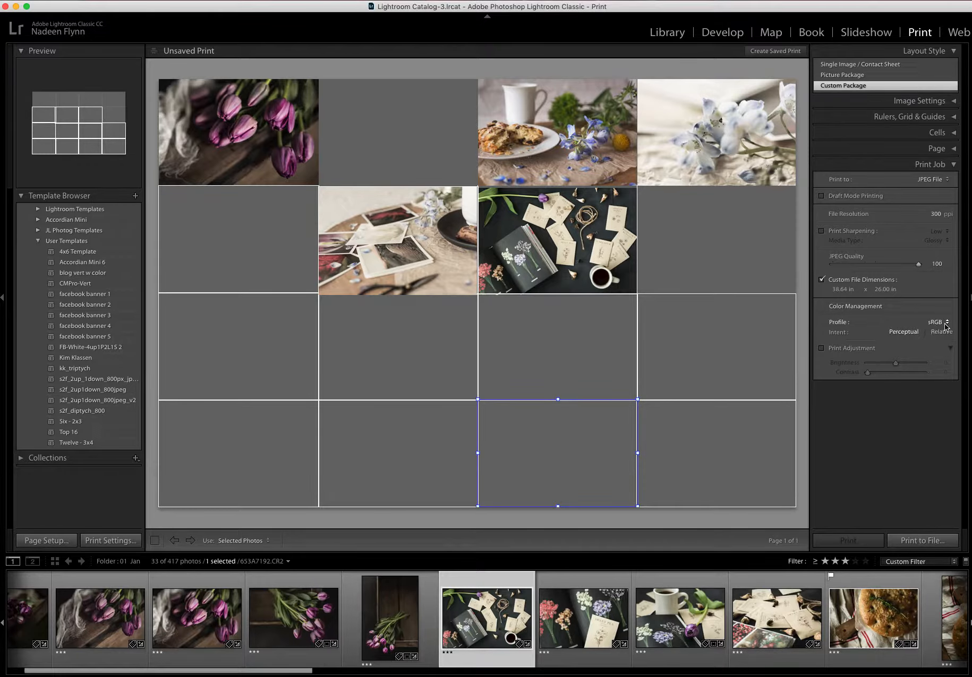
# Start printing the grid to a file named Jan Grid in the 01 Jan folder, but cancel without saving.
pyautogui.click(920, 541)
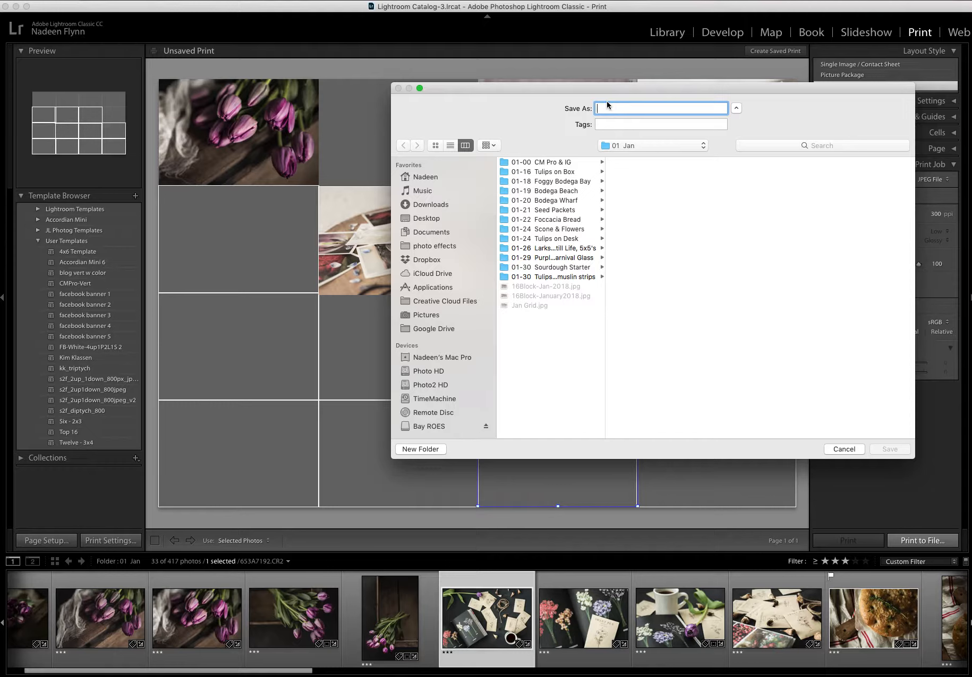
pyautogui.write('Jan Frid')
pyautogui.press('BackSpace')
pyautogui.press('BackSpace')
pyautogui.press('BackSpace')
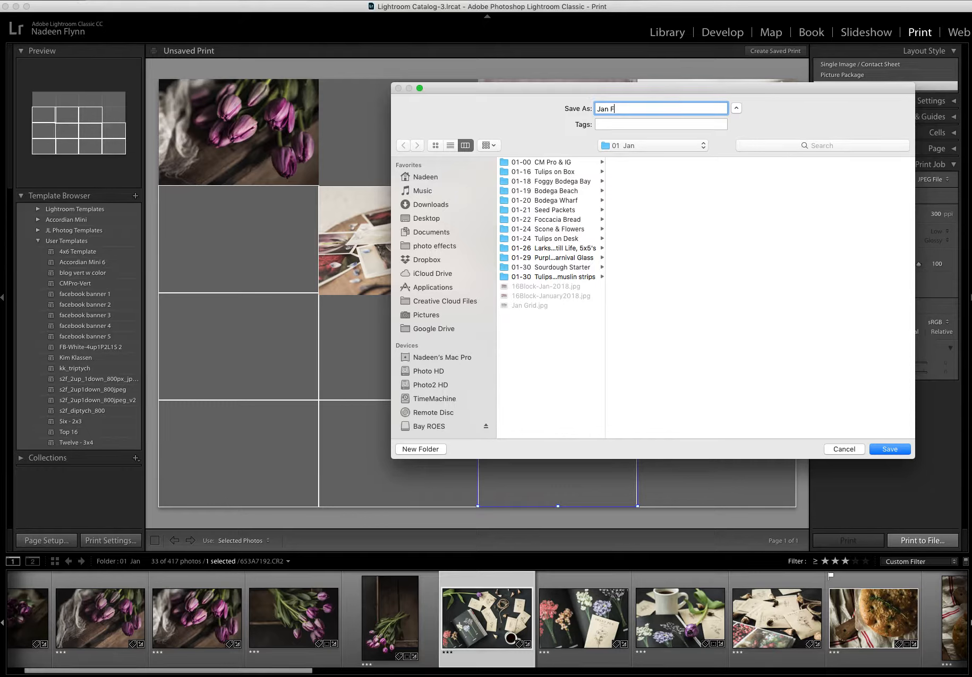
pyautogui.press('BackSpace')
pyautogui.write('Grid')
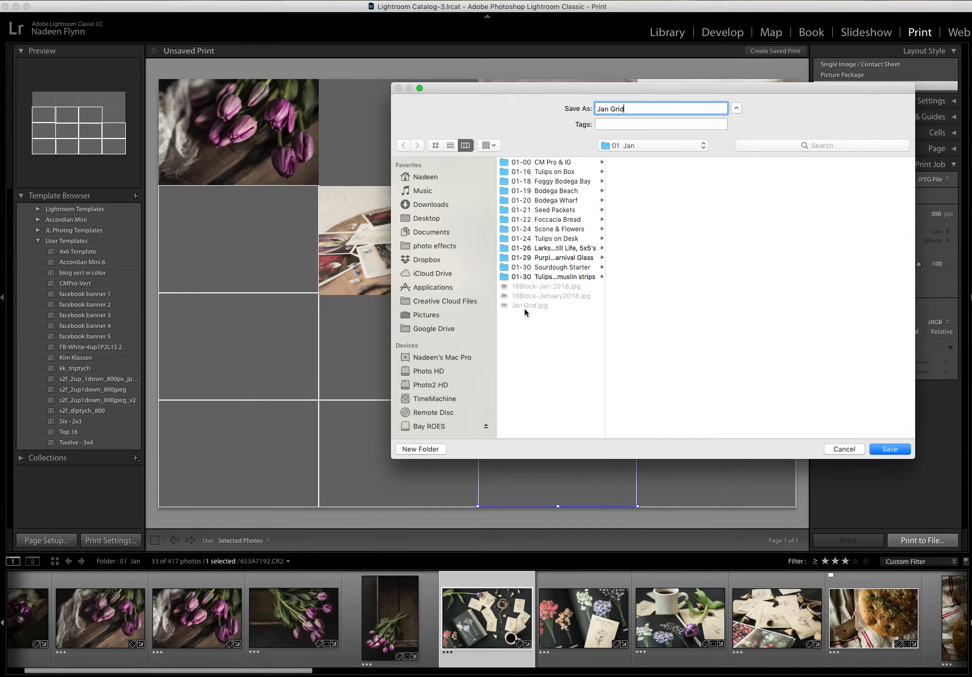
pyautogui.click(848, 449)
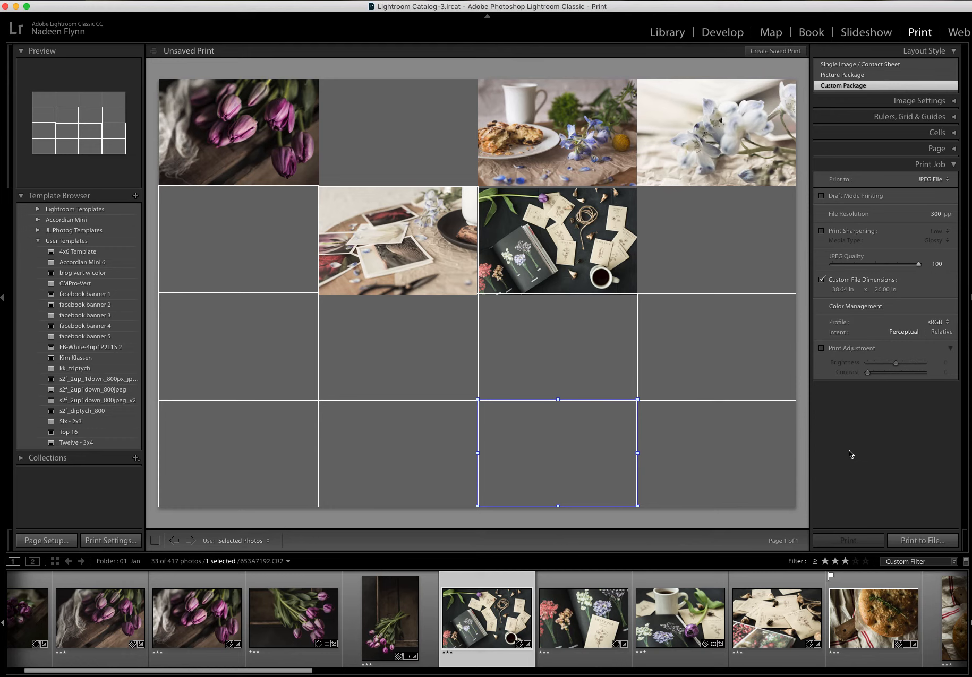